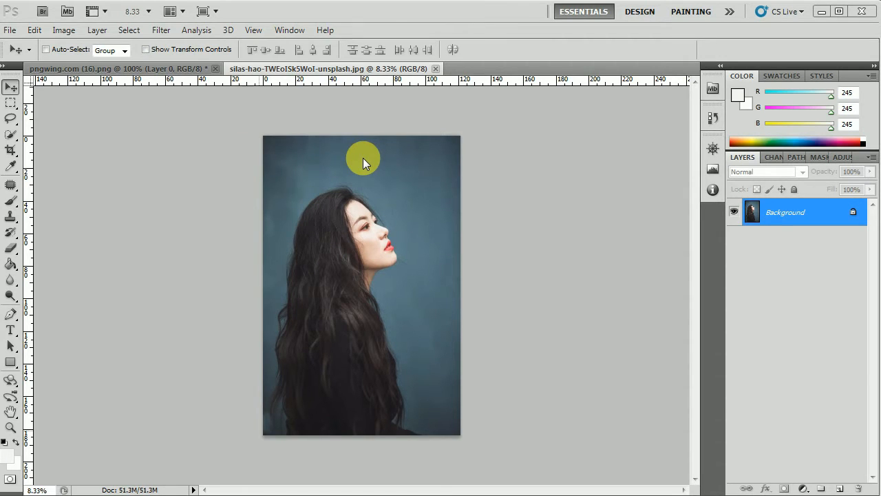
Copy the red heart icon from pngwing.com (16).png into the portrait photo, placing it in front of the woman's face.
{"action": "left_click", "coordinate": [173, 69]}
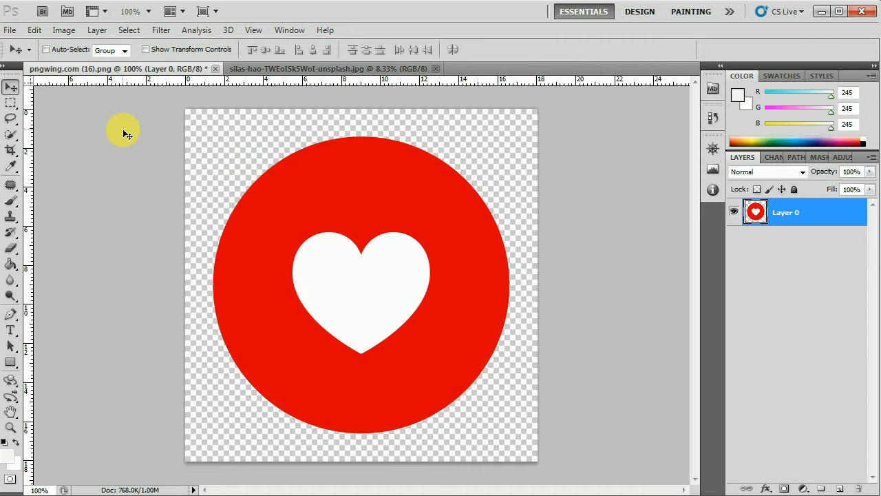
{"action": "left_click", "coordinate": [281, 69]}
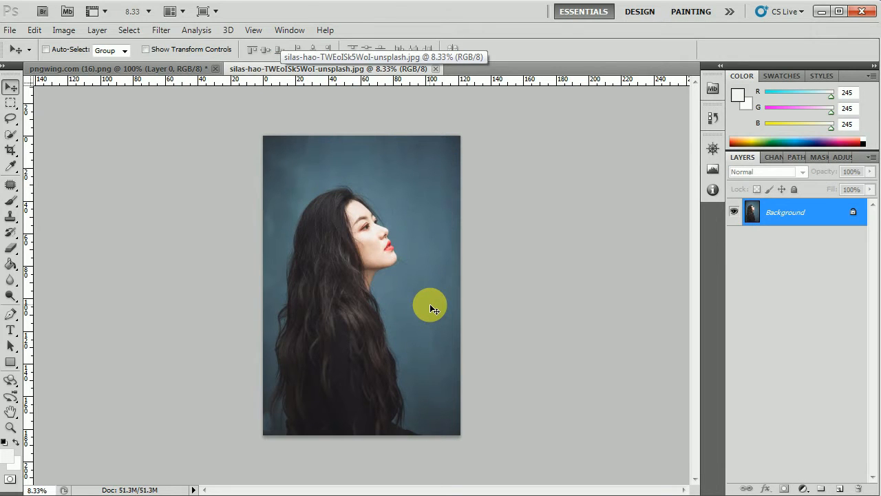
{"action": "left_click", "coordinate": [153, 68]}
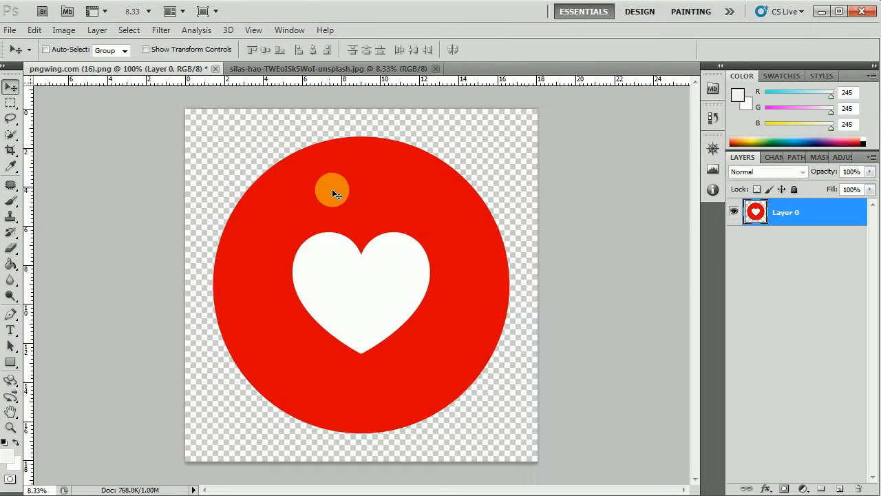
{"action": "left_click_drag", "start_coordinate": [343, 216], "coordinate": [415, 208]}
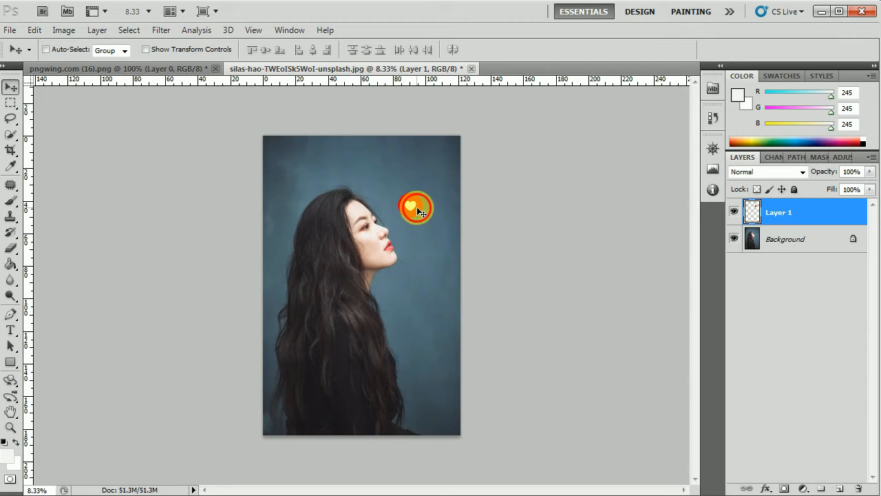
Enlarge the heart icon with Free Transform and position it in front of the woman's forehead.
{"action": "key", "text": "ctrl+t"}
{"action": "left_click_drag", "start_coordinate": [408, 227], "coordinate": [380, 241]}
{"action": "double_click", "coordinate": [417, 215]}
{"action": "left_click_drag", "start_coordinate": [416, 214], "coordinate": [431, 204]}
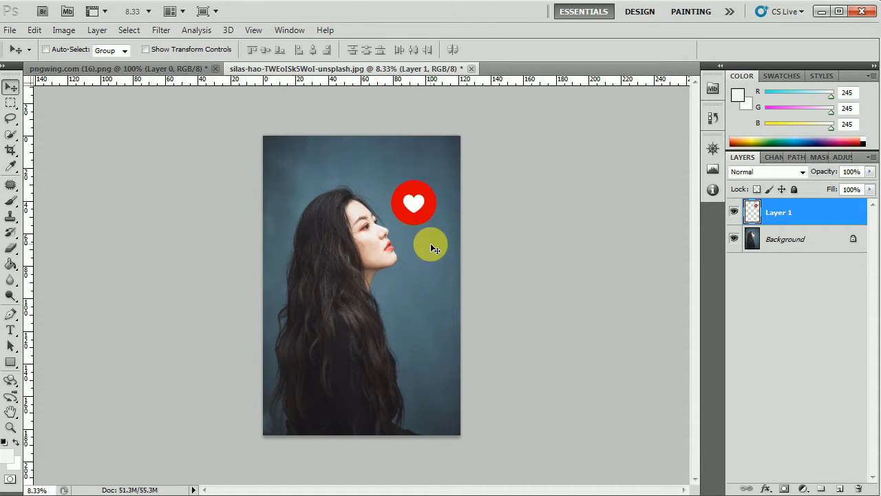
Convert the heart icon layer to a smart object and duplicate it.
{"action": "right_click", "coordinate": [811, 212]}
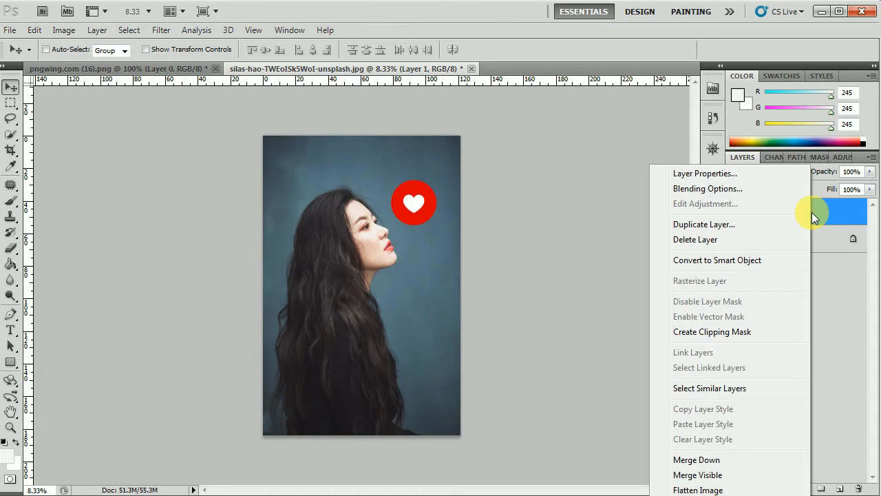
{"action": "left_click", "coordinate": [742, 262]}
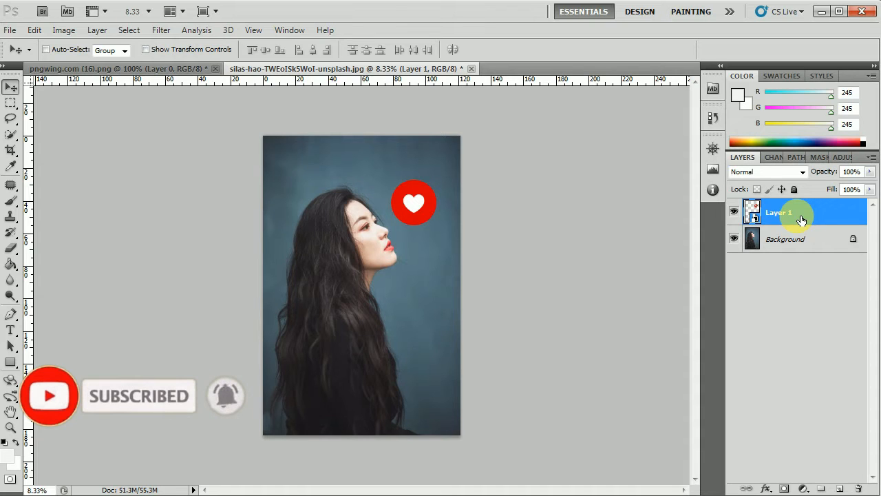
{"action": "key", "text": "ctrl+j"}
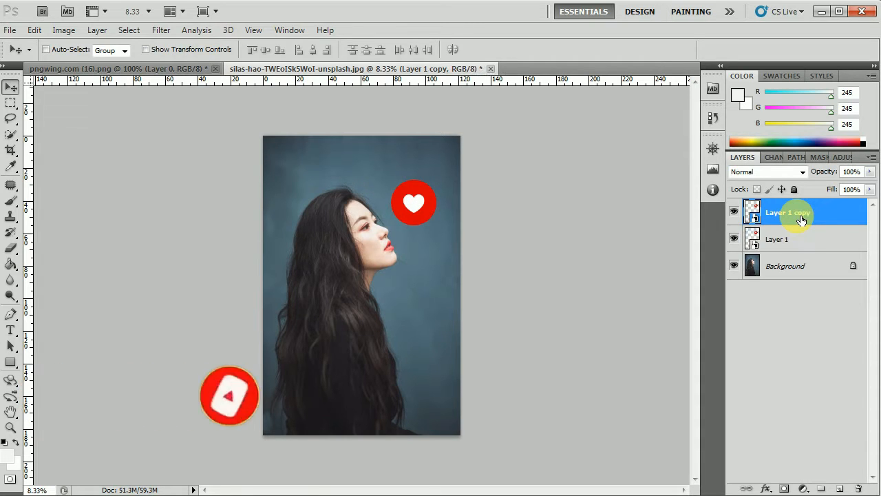
Set the heart copy's blend mode to Screen and apply a Gaussian Blur with a radius of 5 pixels.
{"action": "left_click", "coordinate": [791, 172]}
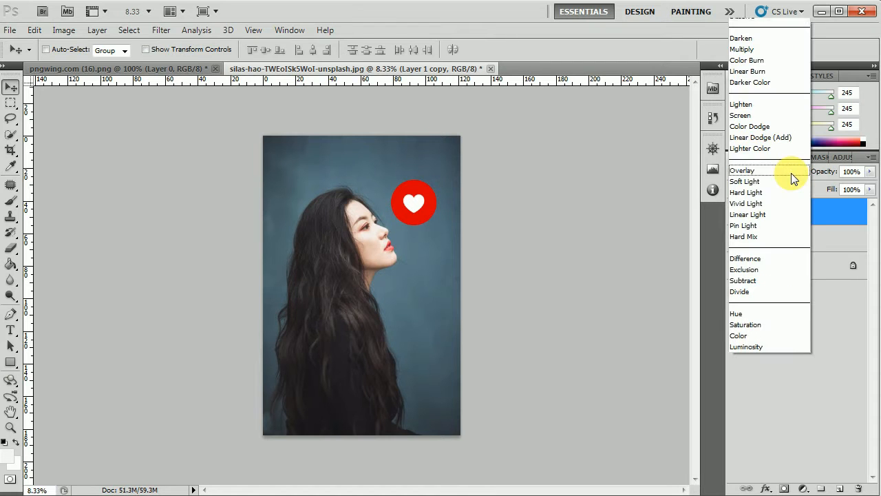
{"action": "left_click", "coordinate": [744, 115]}
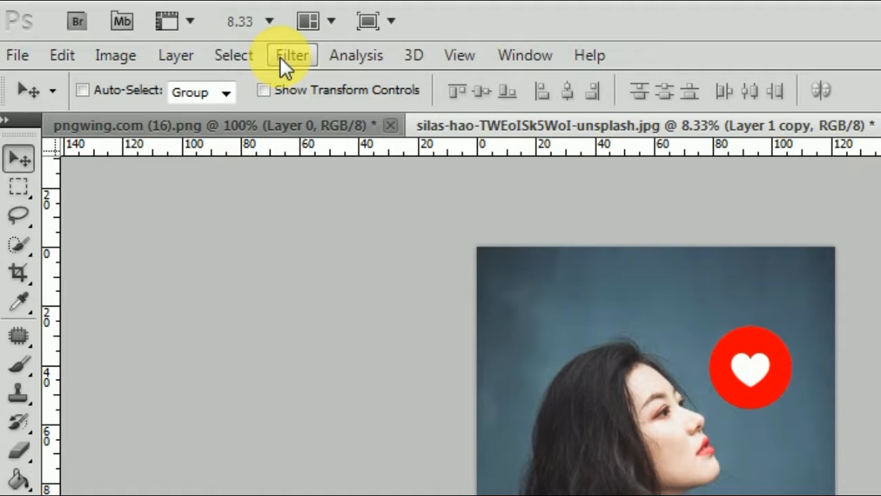
{"action": "left_click", "coordinate": [154, 31]}
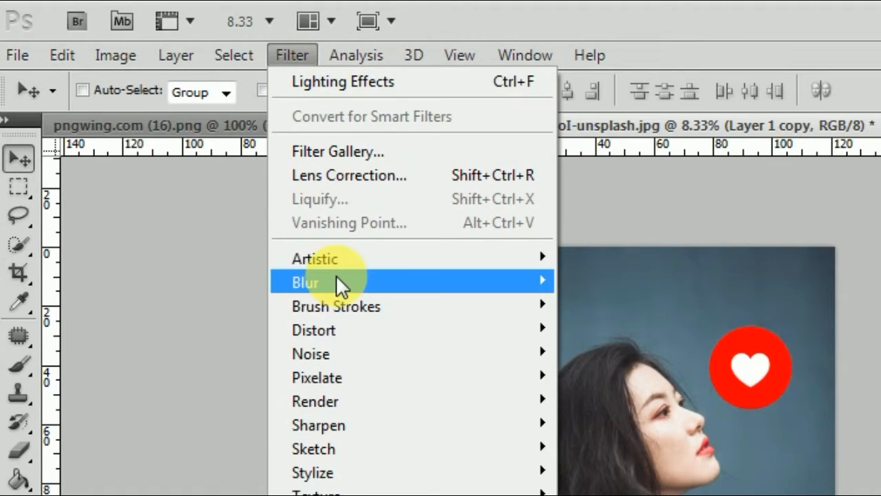
{"action": "mouse_move", "coordinate": [391, 282]}
{"action": "left_click", "coordinate": [614, 376]}
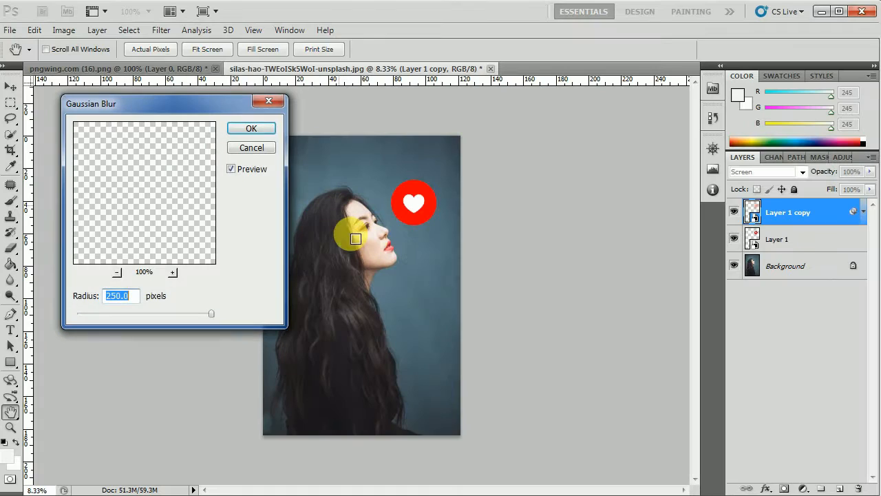
{"action": "type", "text": "5"}
{"action": "left_click", "coordinate": [249, 129]}
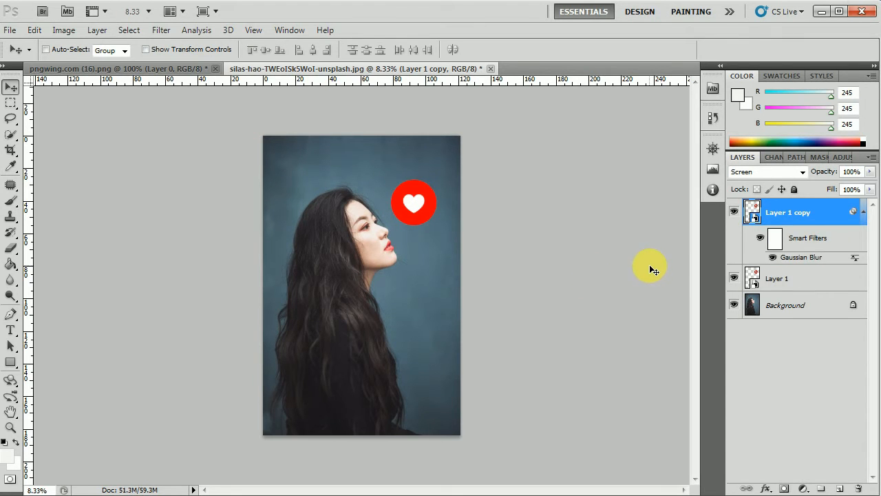
Duplicate the blurred heart layer and set the new copy's Gaussian Blur radius to 150 pixels.
{"action": "key", "text": "ctrl+j"}
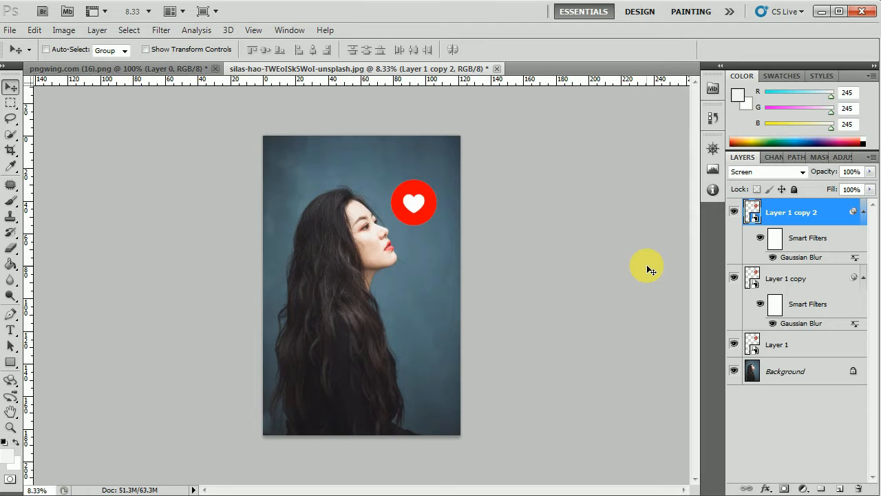
{"action": "double_click", "coordinate": [801, 259]}
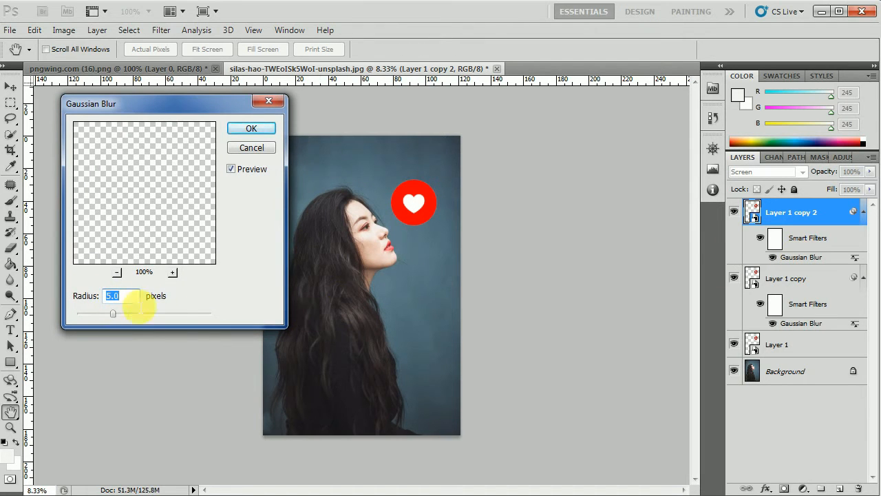
{"action": "type", "text": "150"}
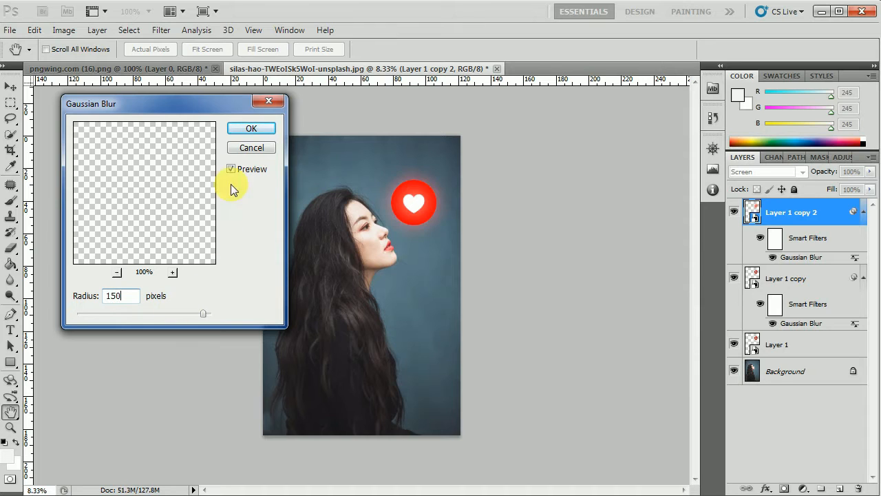
{"action": "left_click", "coordinate": [251, 128]}
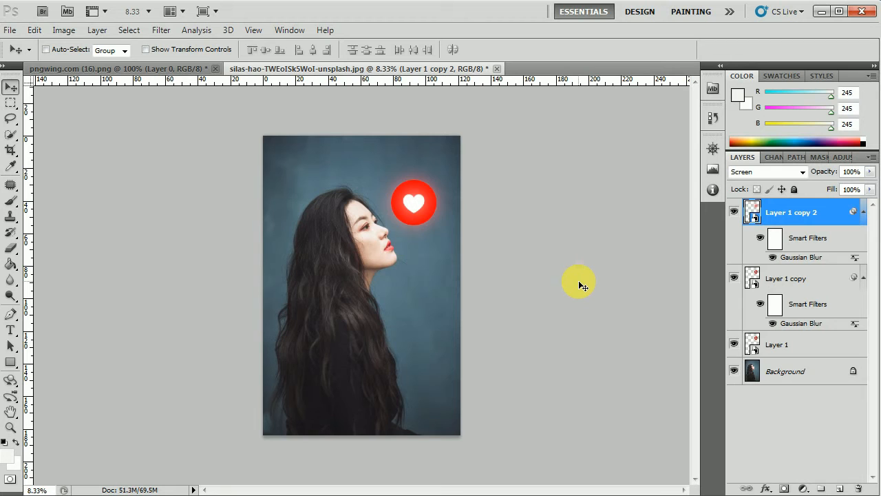
Duplicate the topmost heart layer again and set this copy's Gaussian Blur radius to 250 pixels.
{"action": "key", "text": "ctrl+j"}
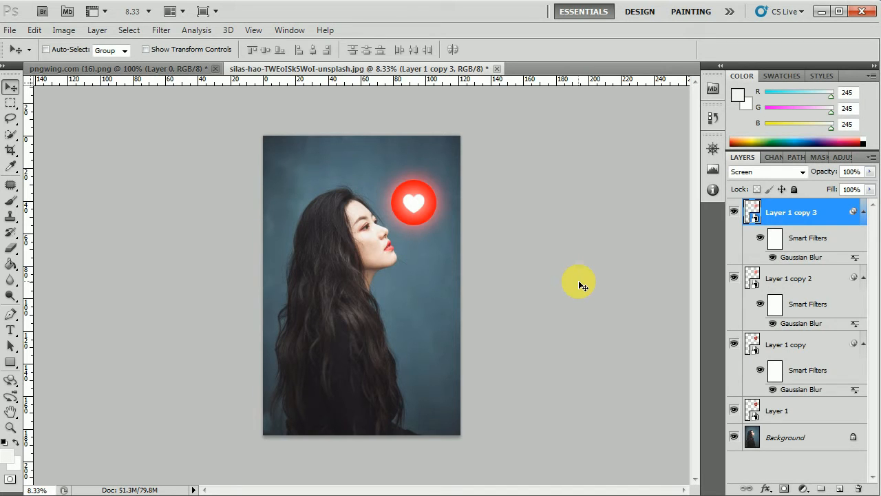
{"action": "double_click", "coordinate": [800, 259]}
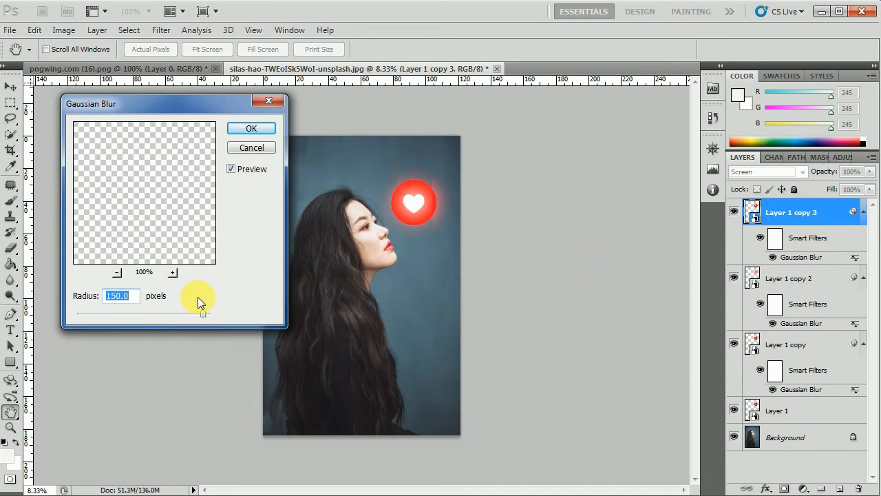
{"action": "type", "text": "250"}
{"action": "left_click", "coordinate": [249, 129]}
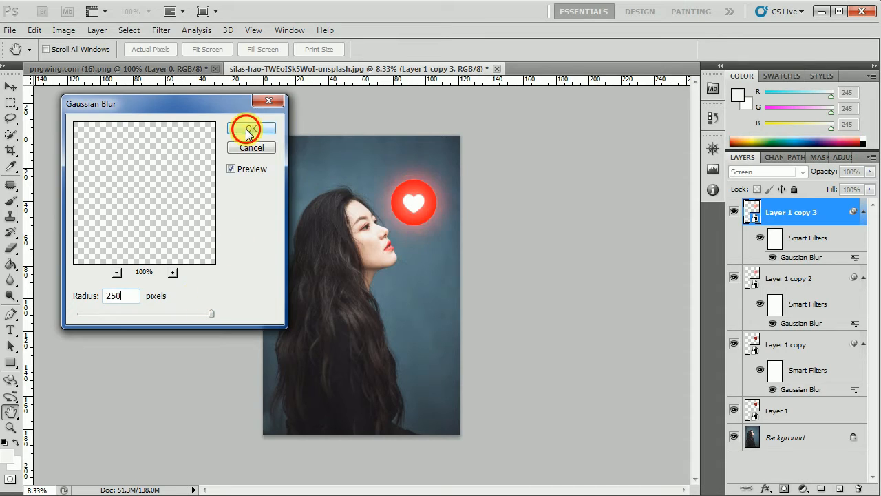
{"action": "left_click_drag", "start_coordinate": [468, 298], "coordinate": [416, 213]}
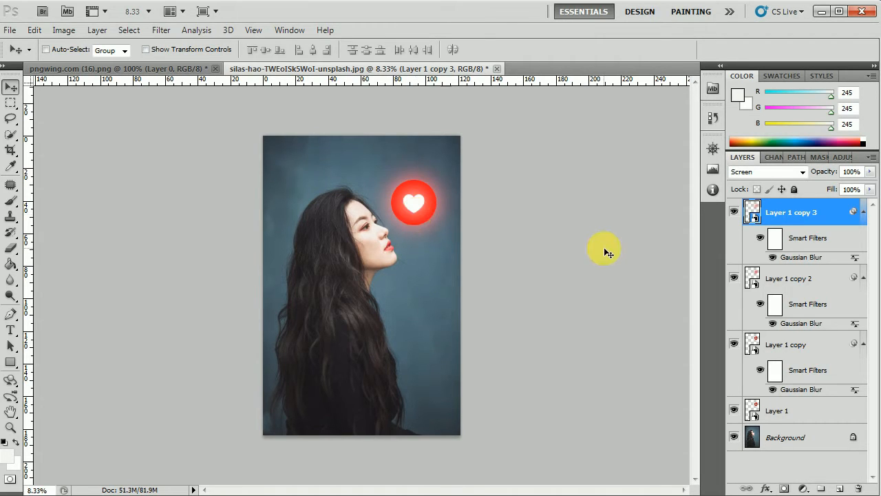
Merge Layer 1 and its three blurred copies into a single glowing heart layer.
{"action": "left_click", "coordinate": [800, 278], "text": "shift"}
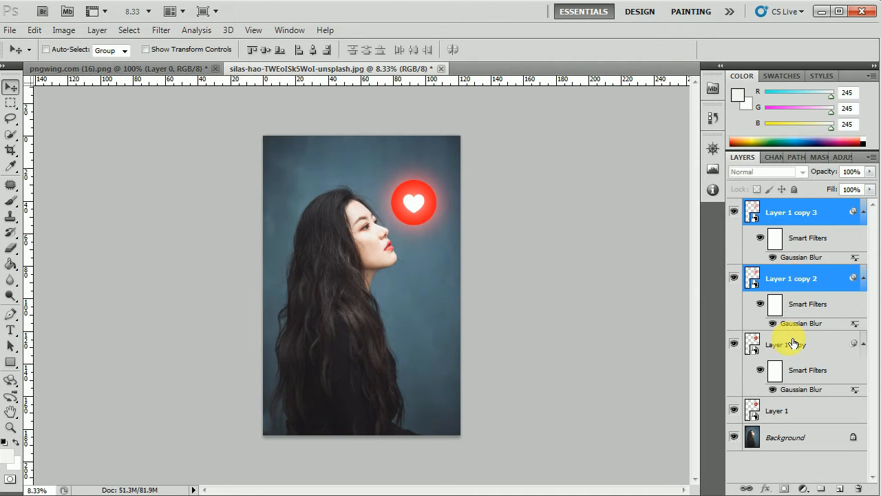
{"action": "left_click", "coordinate": [788, 343], "text": "shift"}
{"action": "left_click", "coordinate": [788, 411], "text": "shift"}
{"action": "right_click", "coordinate": [784, 406]}
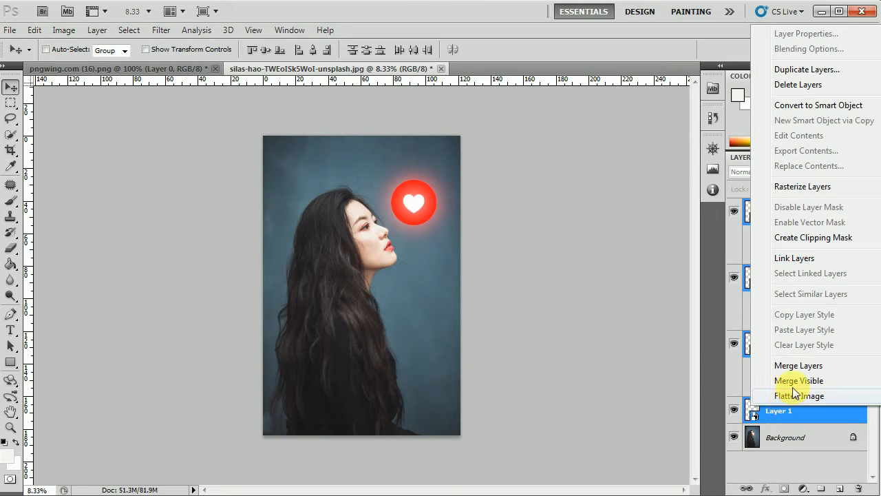
{"action": "left_click", "coordinate": [796, 366]}
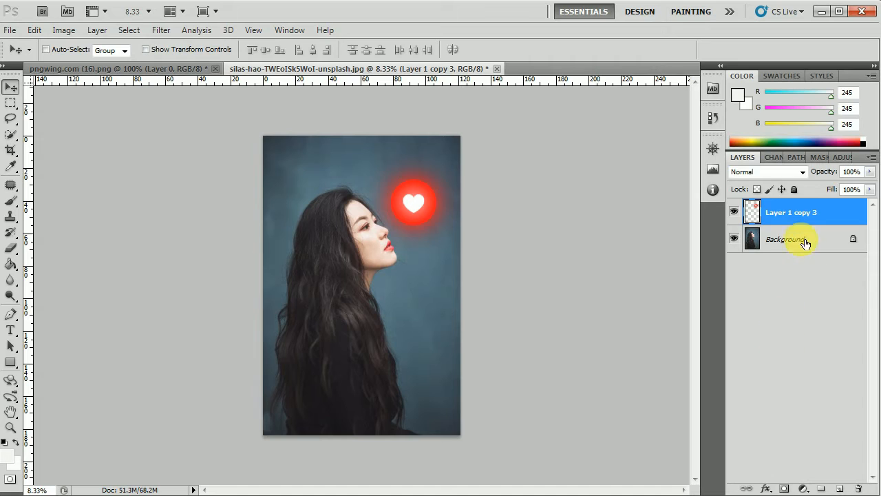
Duplicate the Background layer and apply Lighting Effects to the copy with the Flashlight style, its light circle centred near the face.
{"action": "left_click", "coordinate": [781, 239]}
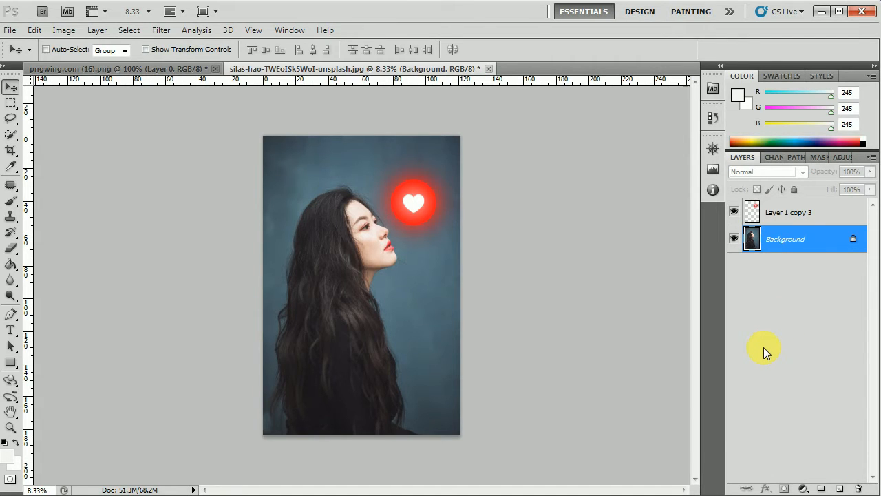
{"action": "key", "text": "ctrl+j"}
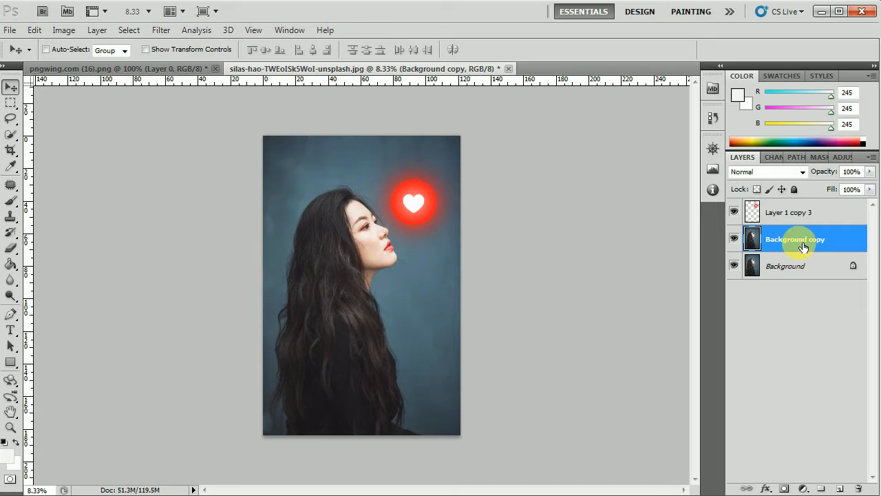
{"action": "left_click", "coordinate": [156, 35]}
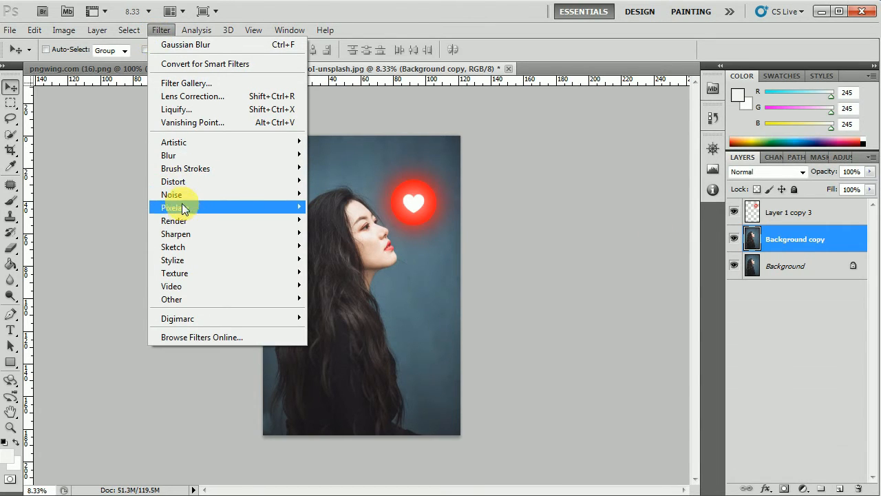
{"action": "mouse_move", "coordinate": [184, 221]}
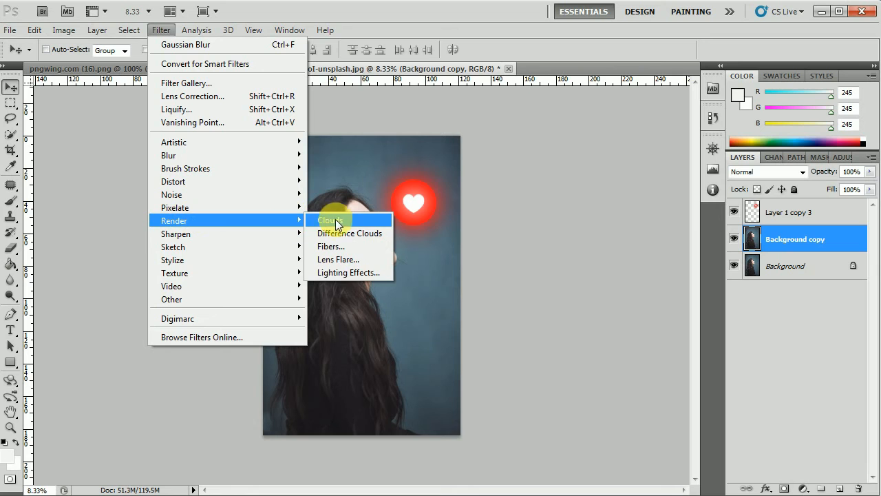
{"action": "left_click", "coordinate": [345, 272]}
{"action": "left_click", "coordinate": [466, 77]}
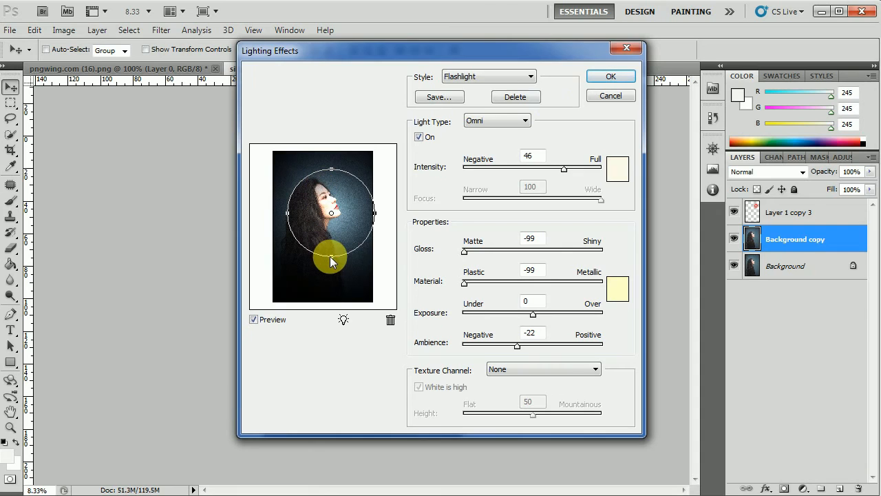
{"action": "left_click_drag", "start_coordinate": [330, 253], "coordinate": [328, 255]}
{"action": "left_click", "coordinate": [615, 76]}
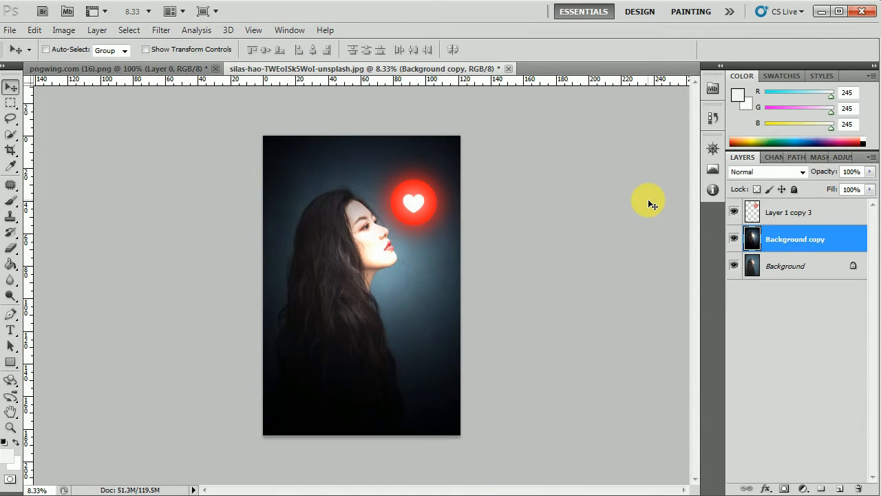
Lower the opacity of the Background copy layer to 60%.
{"action": "left_click", "coordinate": [869, 172]}
{"action": "left_click_drag", "start_coordinate": [868, 186], "coordinate": [841, 184]}
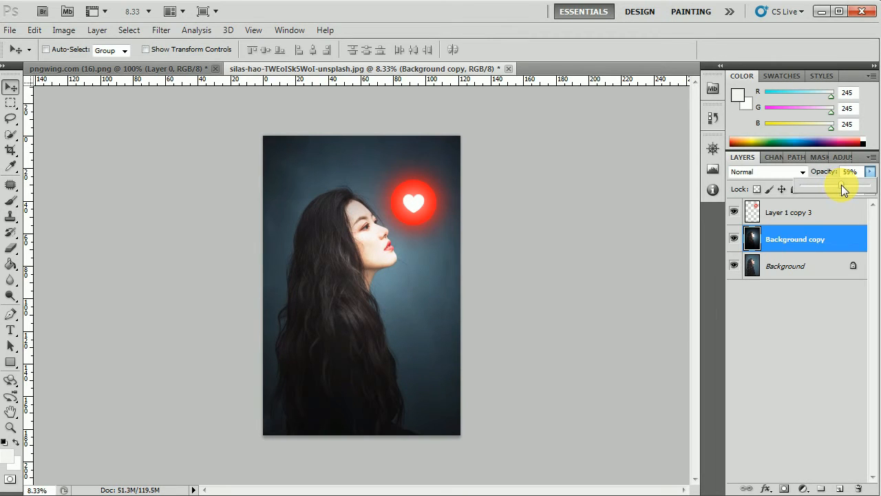
{"action": "left_click_drag", "start_coordinate": [841, 184], "coordinate": [843, 184]}
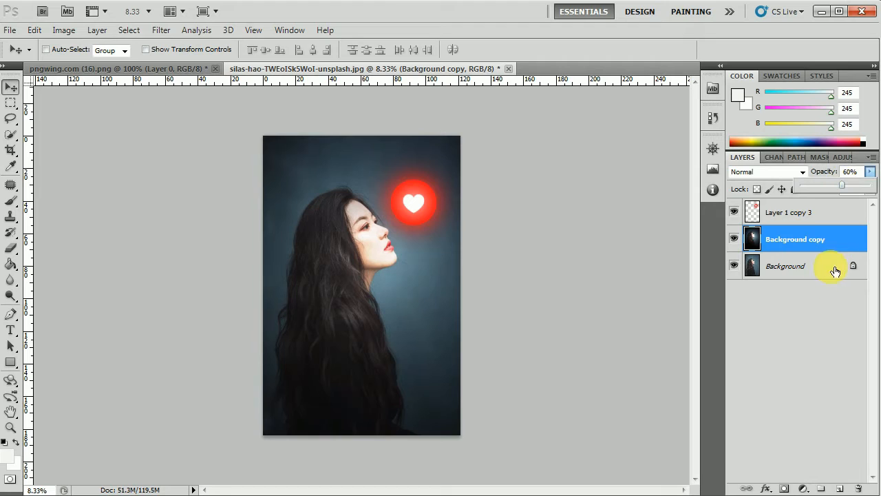
{"action": "left_click", "coordinate": [805, 243]}
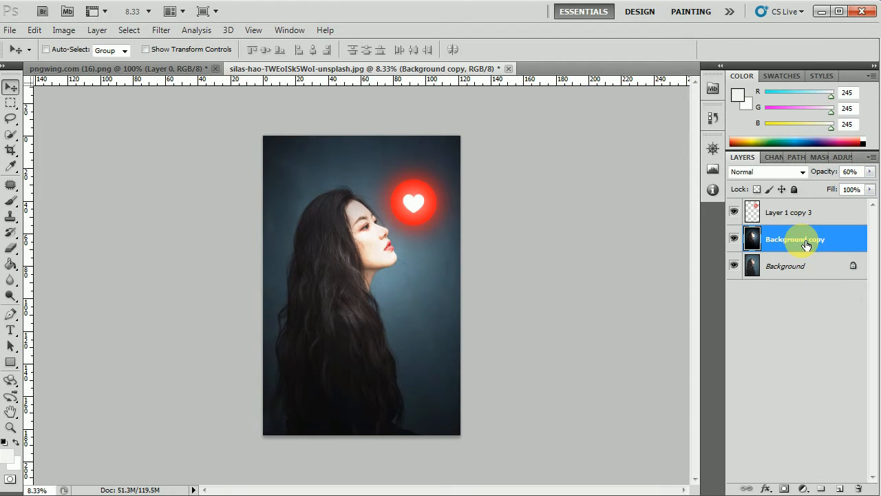
Add a Brightness/Contrast adjustment layer above Background copy with brightness -79 and contrast 46.
{"action": "left_click", "coordinate": [803, 488]}
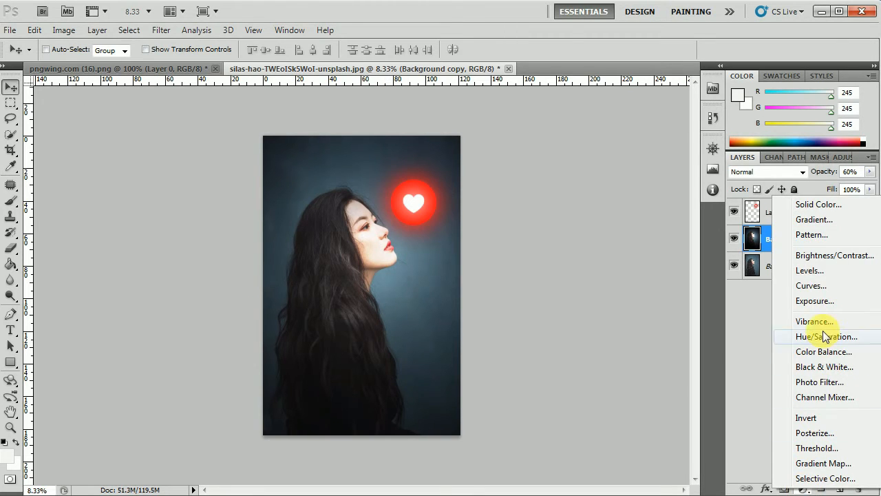
{"action": "left_click", "coordinate": [807, 255]}
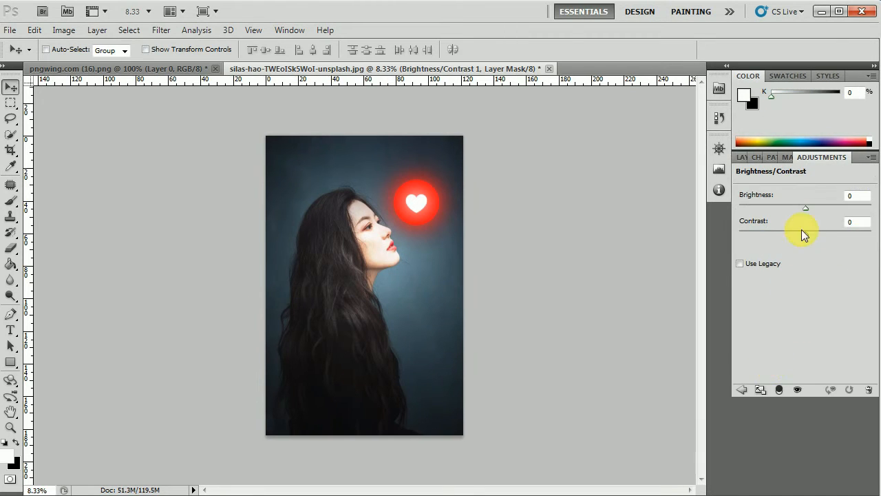
{"action": "left_click_drag", "start_coordinate": [806, 208], "coordinate": [836, 235]}
{"action": "left_click_drag", "start_coordinate": [841, 237], "coordinate": [834, 237]}
{"action": "left_click_drag", "start_coordinate": [766, 205], "coordinate": [771, 209]}
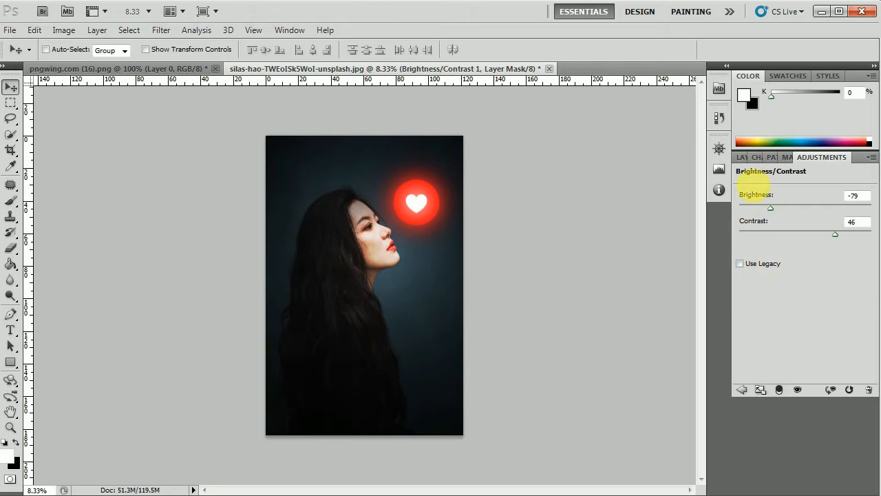
{"action": "left_click", "coordinate": [741, 157]}
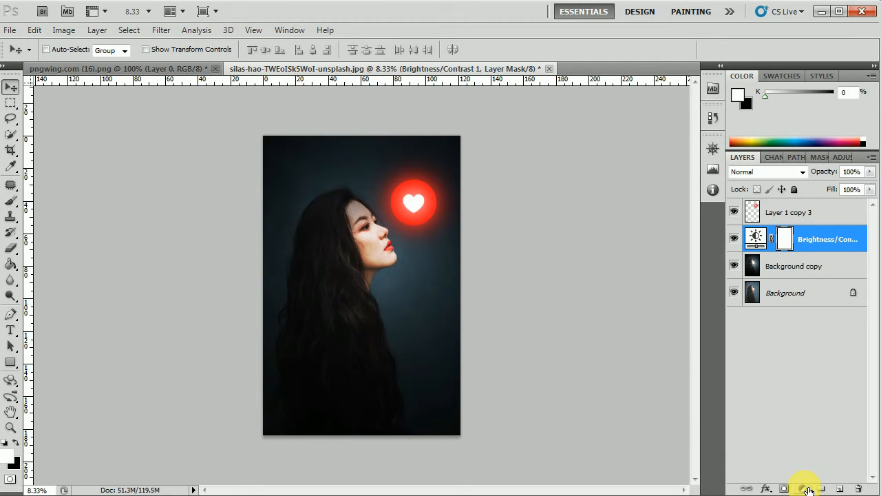
Add a Hue/Saturation adjustment layer above Brightness/Contrast with Colorize on, hue 0 and saturation 91.
{"action": "left_click", "coordinate": [805, 488]}
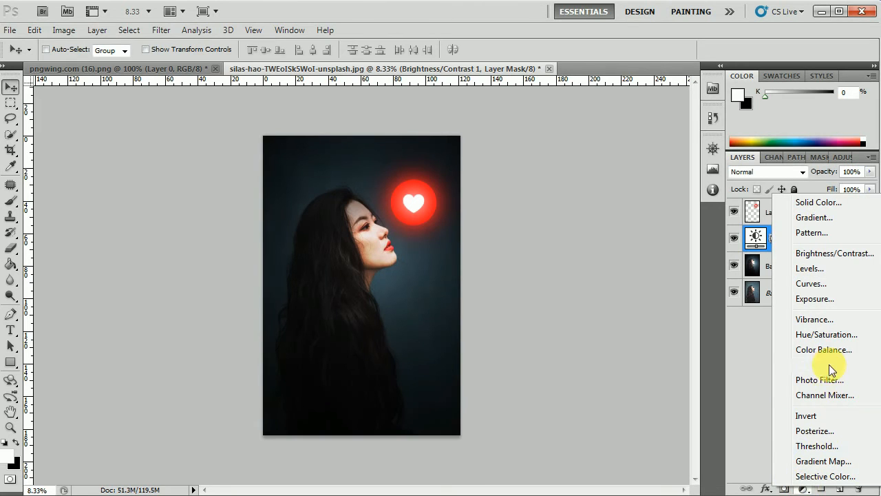
{"action": "left_click", "coordinate": [826, 335]}
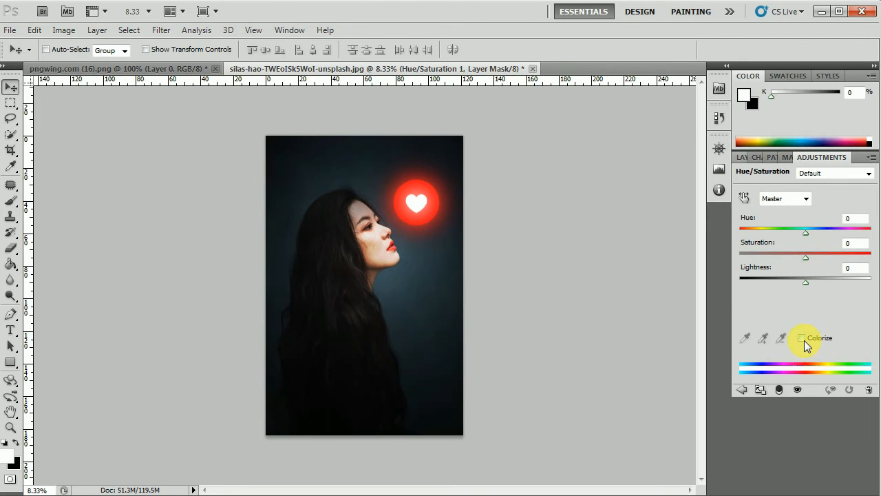
{"action": "left_click", "coordinate": [801, 338]}
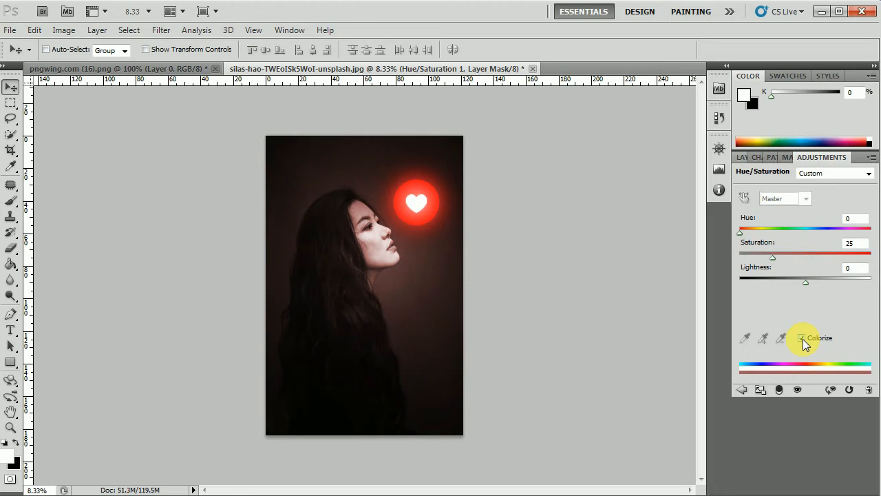
{"action": "left_click_drag", "start_coordinate": [773, 256], "coordinate": [858, 257]}
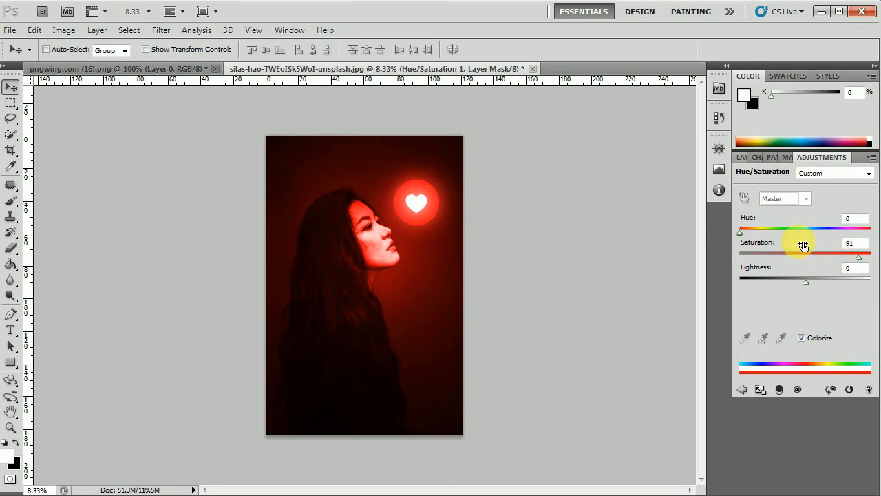
{"action": "left_click_drag", "start_coordinate": [741, 234], "coordinate": [740, 235]}
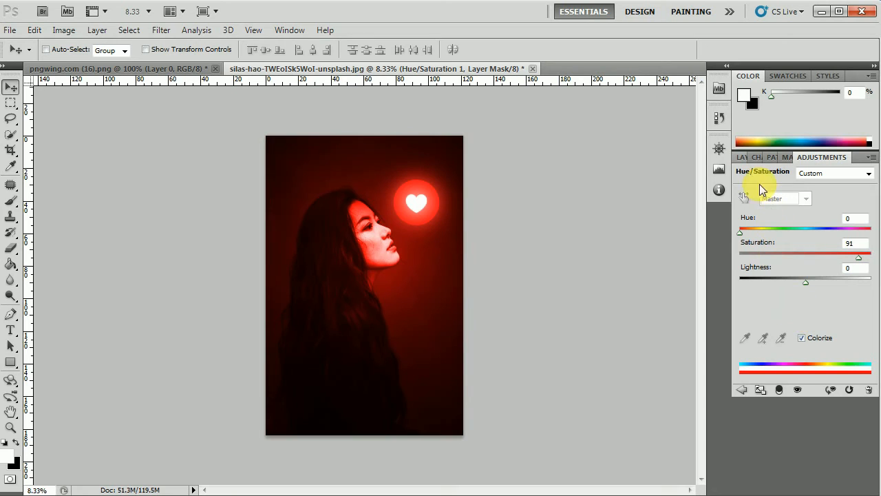
{"action": "left_click", "coordinate": [744, 158]}
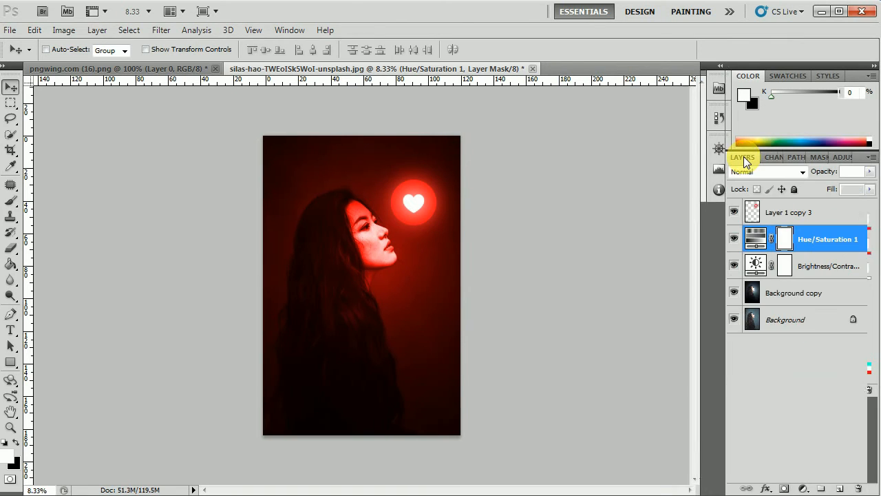
In the Hue/Saturation layer's Blend If options, split the Underlying Layer's black slider to 27 / 39.
{"action": "left_click_drag", "start_coordinate": [635, 372], "coordinate": [632, 371]}
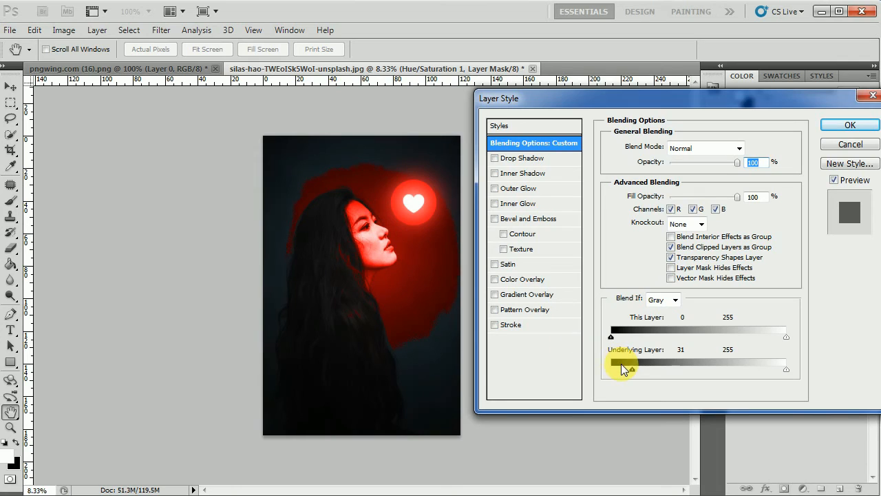
{"action": "left_click_drag", "start_coordinate": [632, 371], "coordinate": [629, 372]}
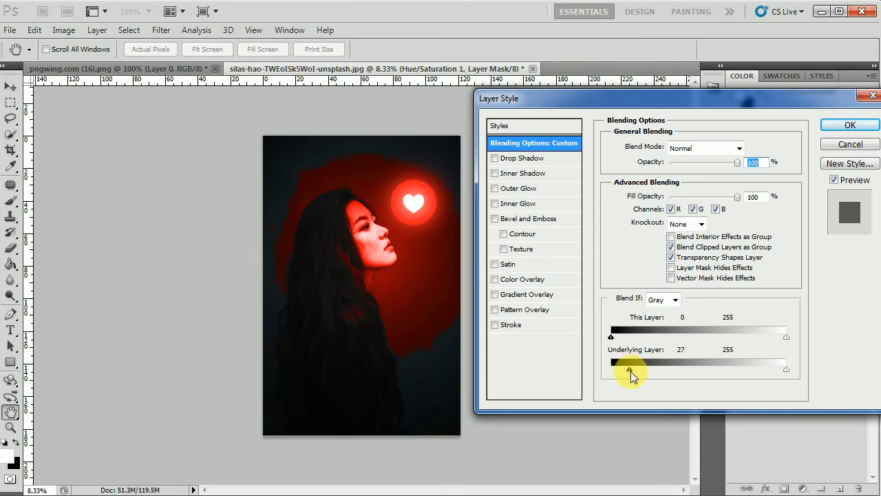
{"action": "key", "text": "alt"}
{"action": "left_click_drag", "start_coordinate": [629, 369], "coordinate": [637, 369]}
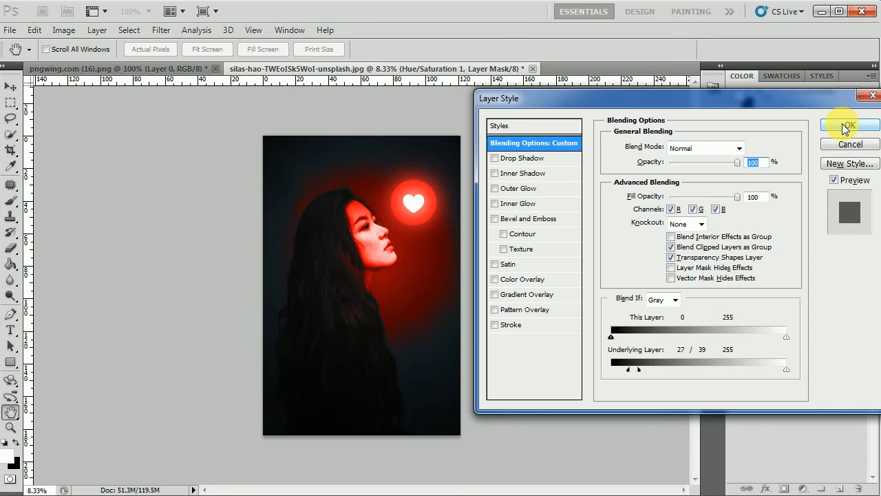
{"action": "left_click", "coordinate": [845, 127]}
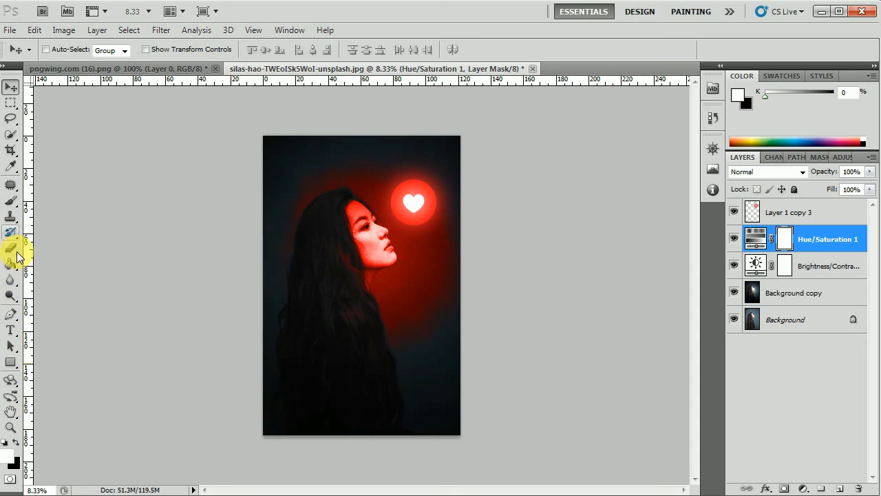
Paint the Hue/Saturation mask around the red glow with a black 600 px, 0% hardness brush at 30% flow, and lower the layer's opacity to 80%.
{"action": "left_click", "coordinate": [13, 442]}
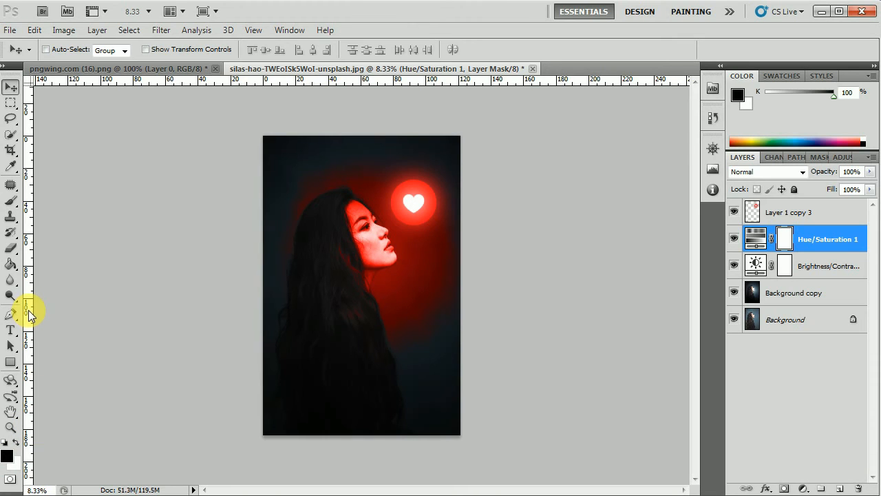
{"action": "left_click", "coordinate": [10, 200]}
{"action": "left_click", "coordinate": [42, 200]}
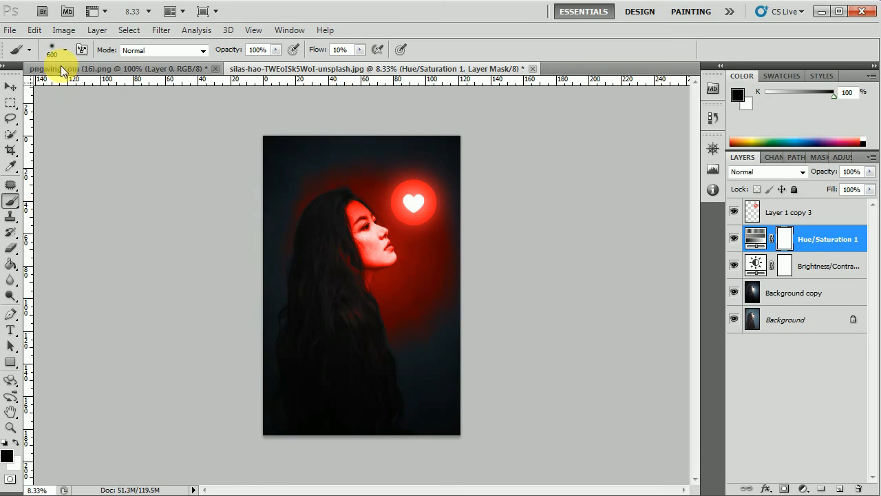
{"action": "left_click", "coordinate": [64, 50]}
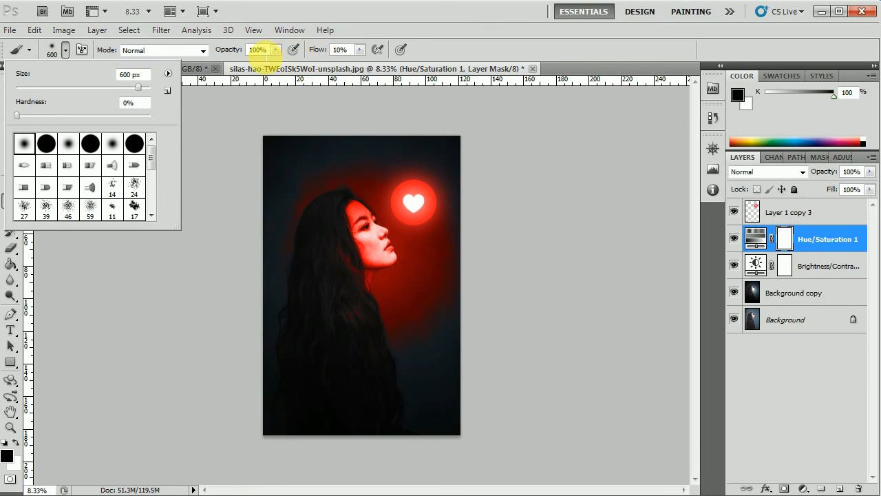
{"action": "left_click", "coordinate": [340, 50]}
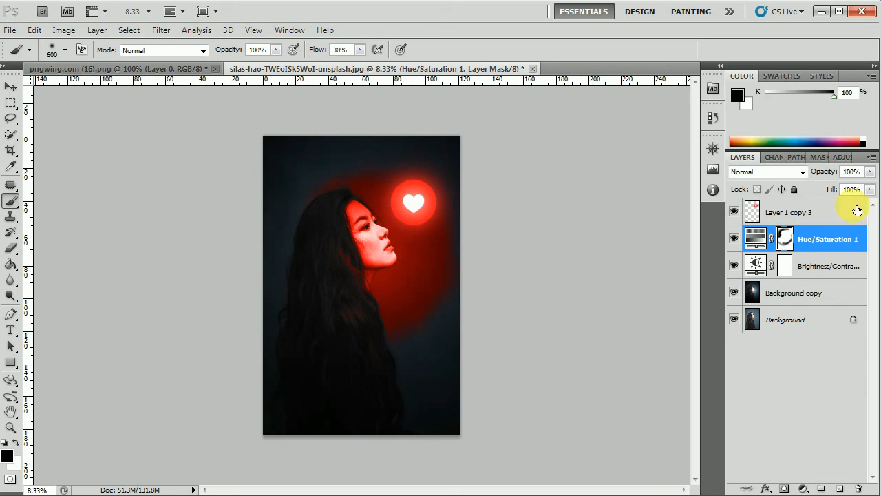
{"action": "left_click_drag", "start_coordinate": [870, 171], "coordinate": [856, 185]}
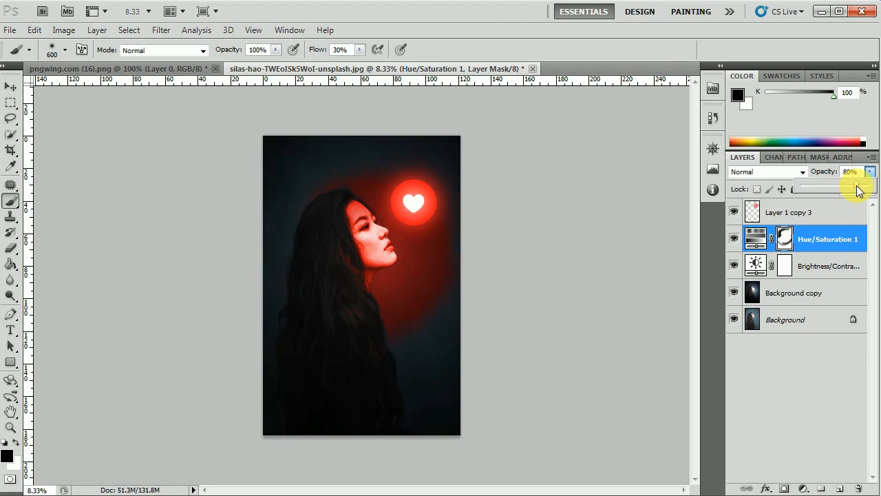